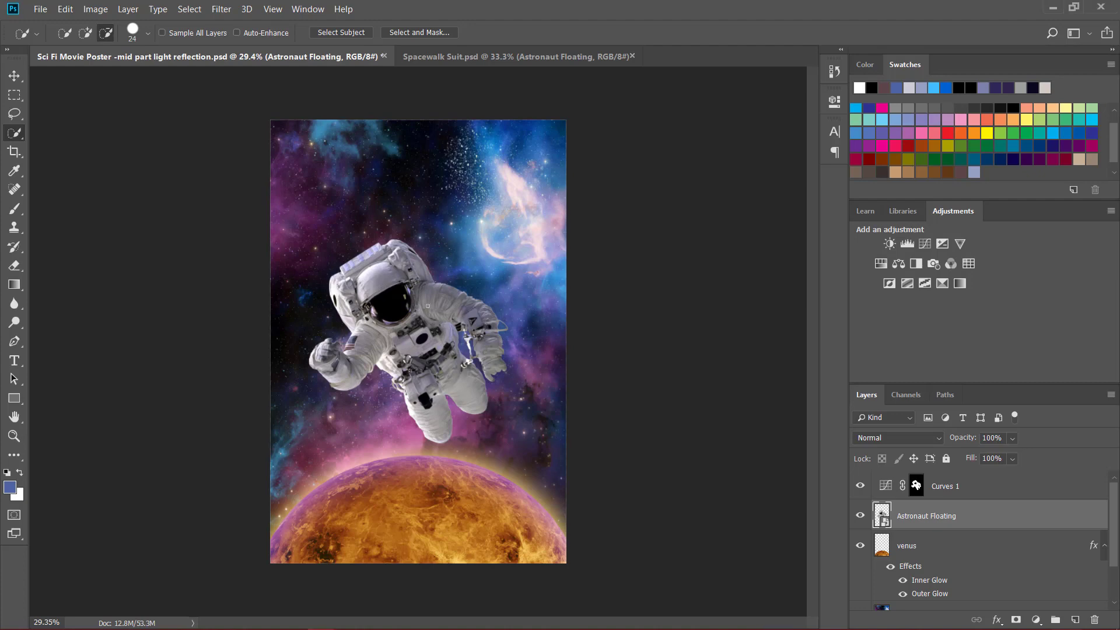
{"action": "scroll", "coordinate": [394, 305], "scroll_direction": "up", "scroll_amount": 5}
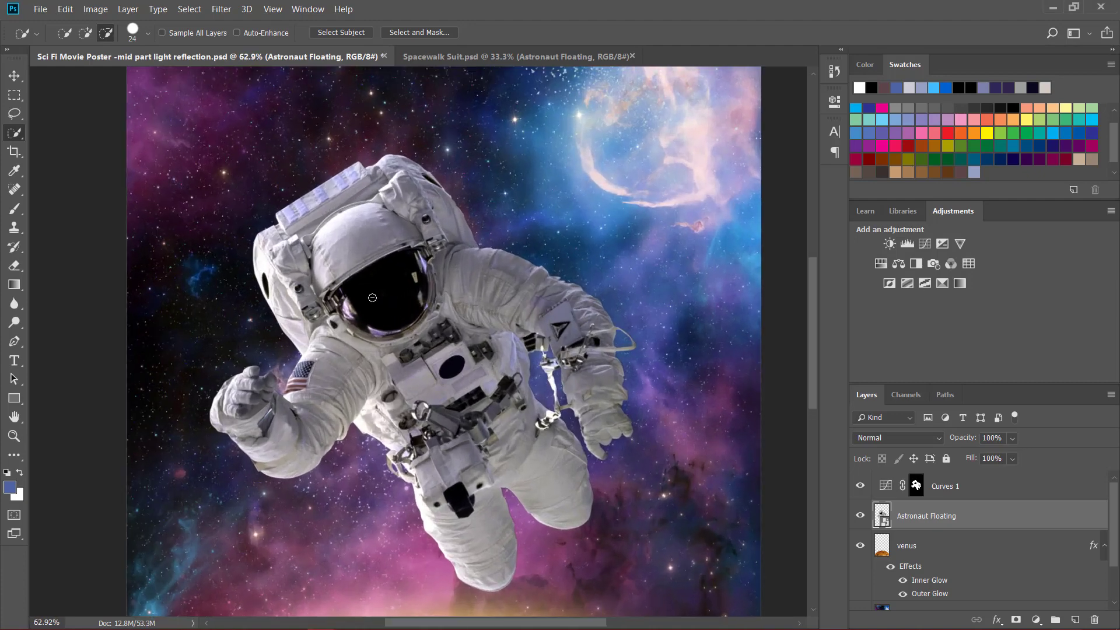
{"action": "scroll", "coordinate": [372, 297], "scroll_direction": "up", "scroll_amount": 4}
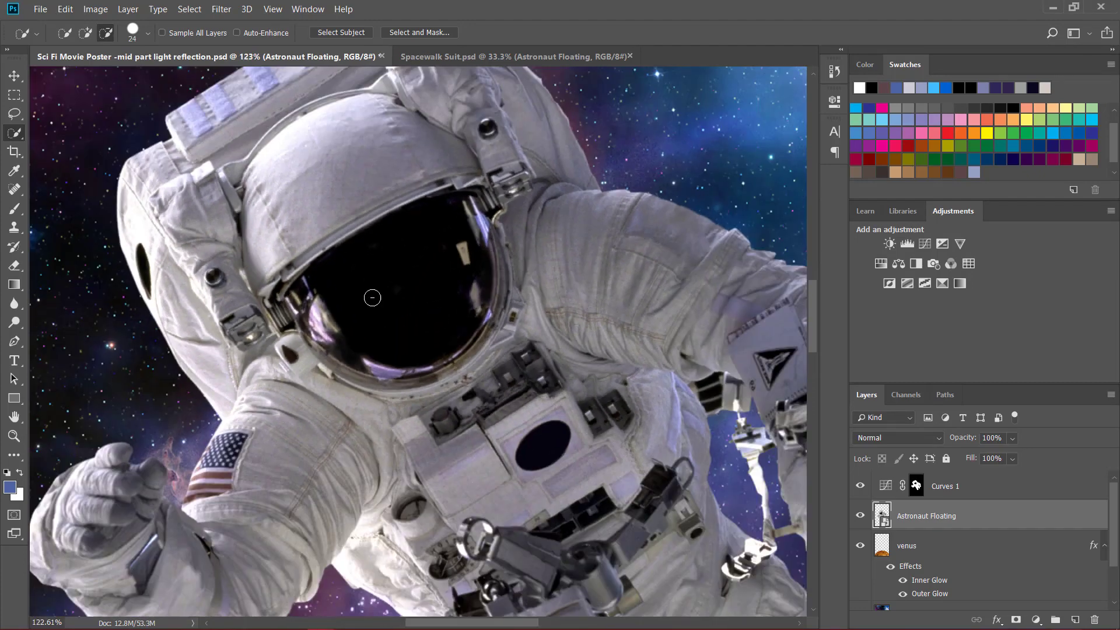
{"action": "scroll", "coordinate": [373, 298], "scroll_direction": "up", "scroll_amount": 2}
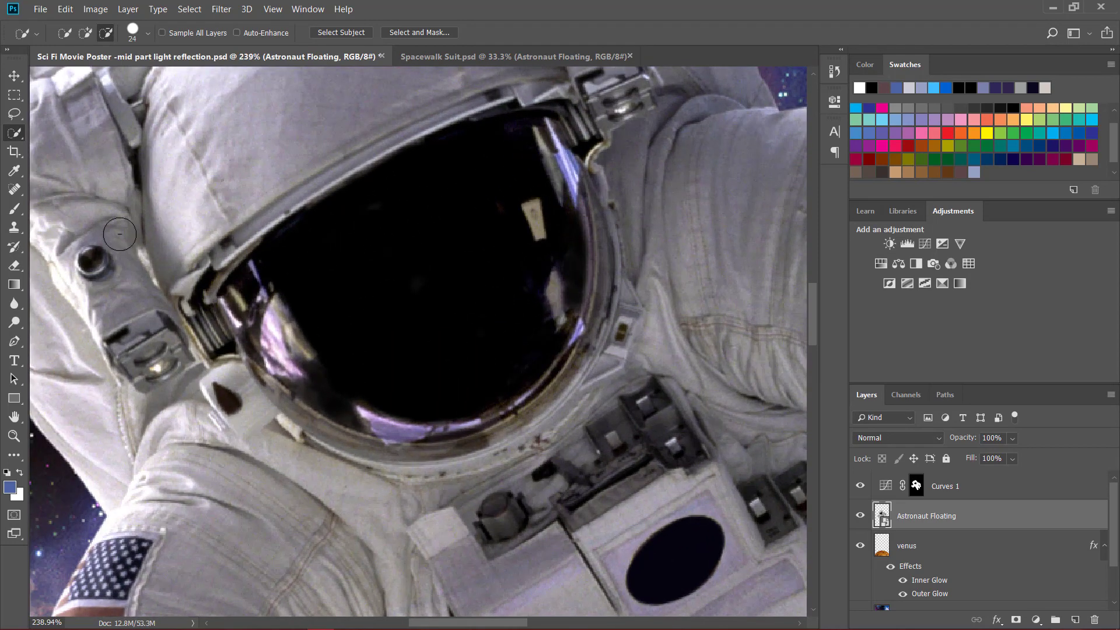
{"action": "right_click", "coordinate": [14, 134]}
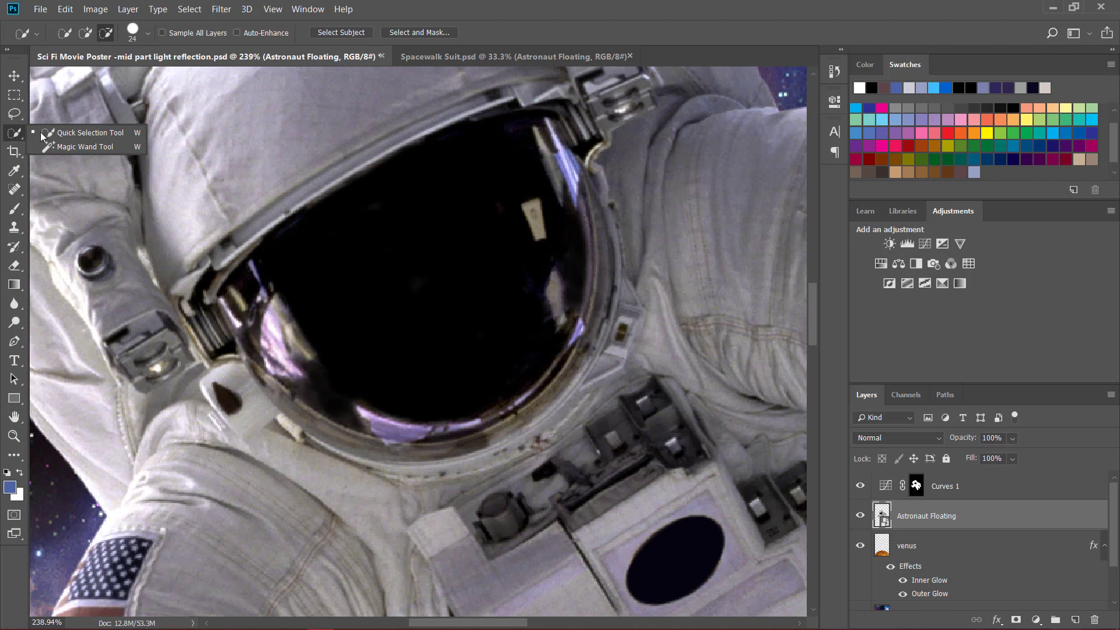
{"action": "left_click", "coordinate": [92, 133]}
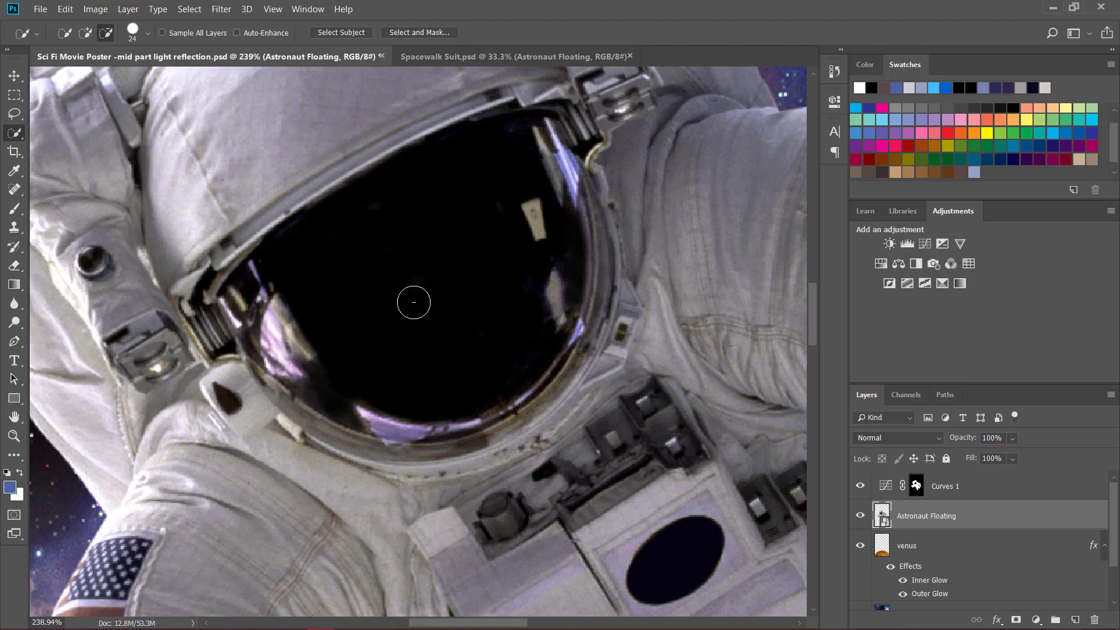
{"action": "left_click", "coordinate": [85, 33]}
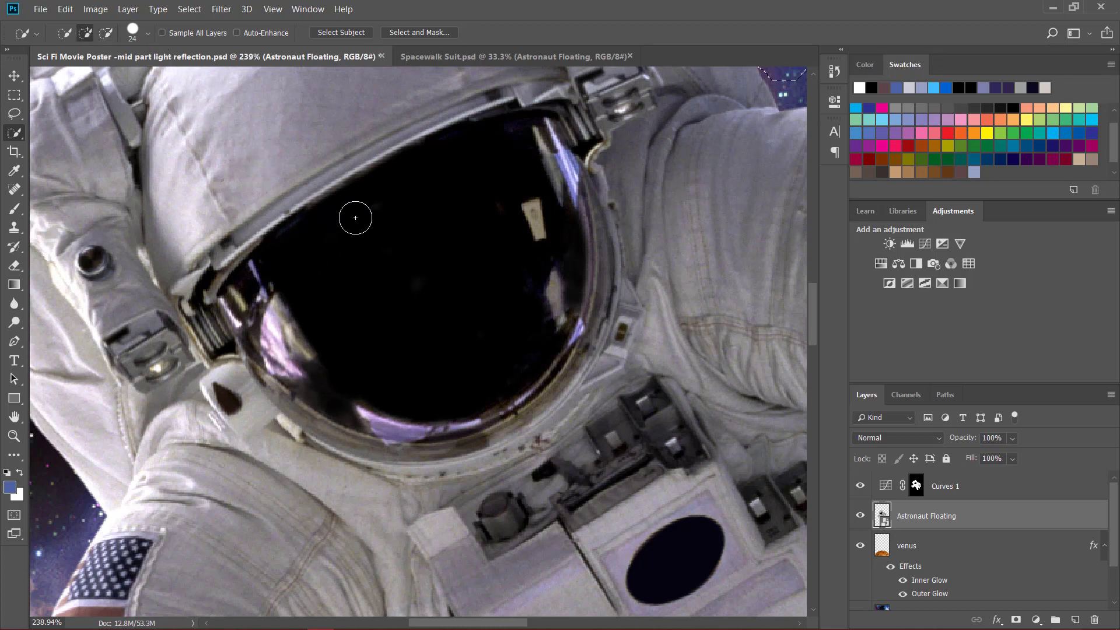
{"action": "left_click", "coordinate": [420, 217]}
{"action": "scroll", "coordinate": [489, 370], "scroll_direction": "down", "scroll_amount": 3}
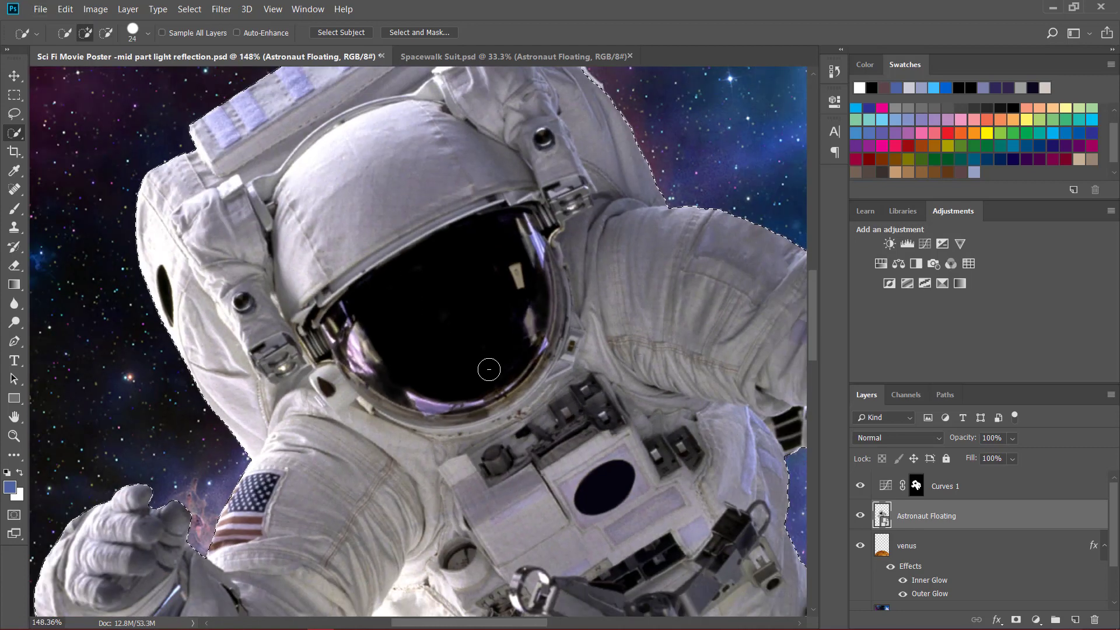
{"action": "left_click", "coordinate": [67, 36]}
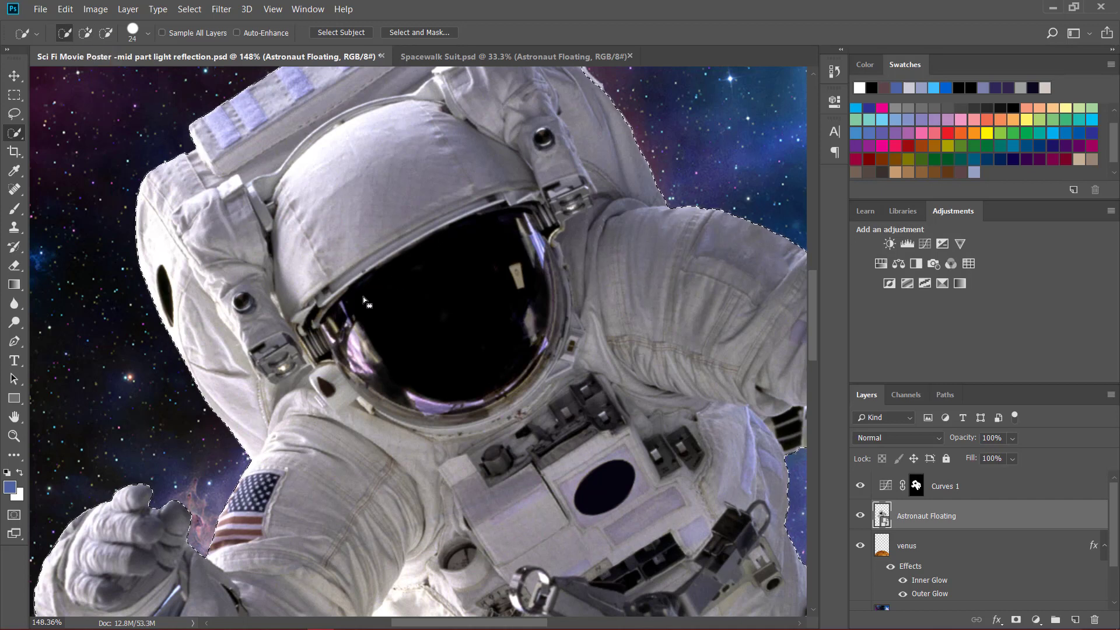
{"action": "left_click", "coordinate": [87, 33]}
Step: Rasterize the Astronaut Floating layer and clear the selection around the whole astronaut
{"action": "right_click", "coordinate": [912, 518]}
{"action": "left_click", "coordinate": [979, 272]}
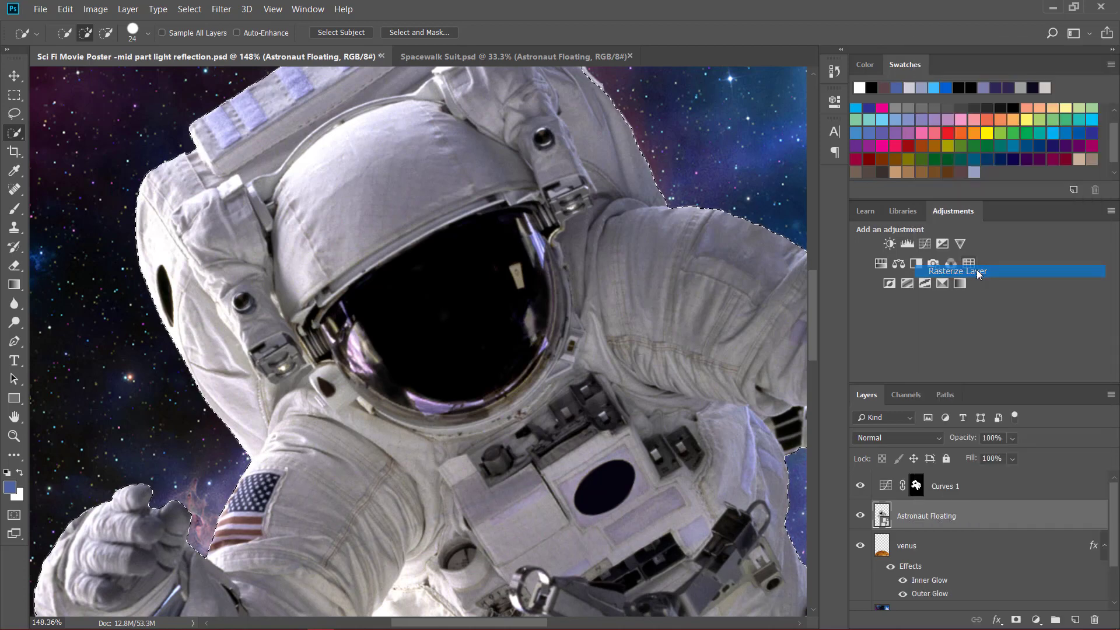
{"action": "key", "text": "alt"}
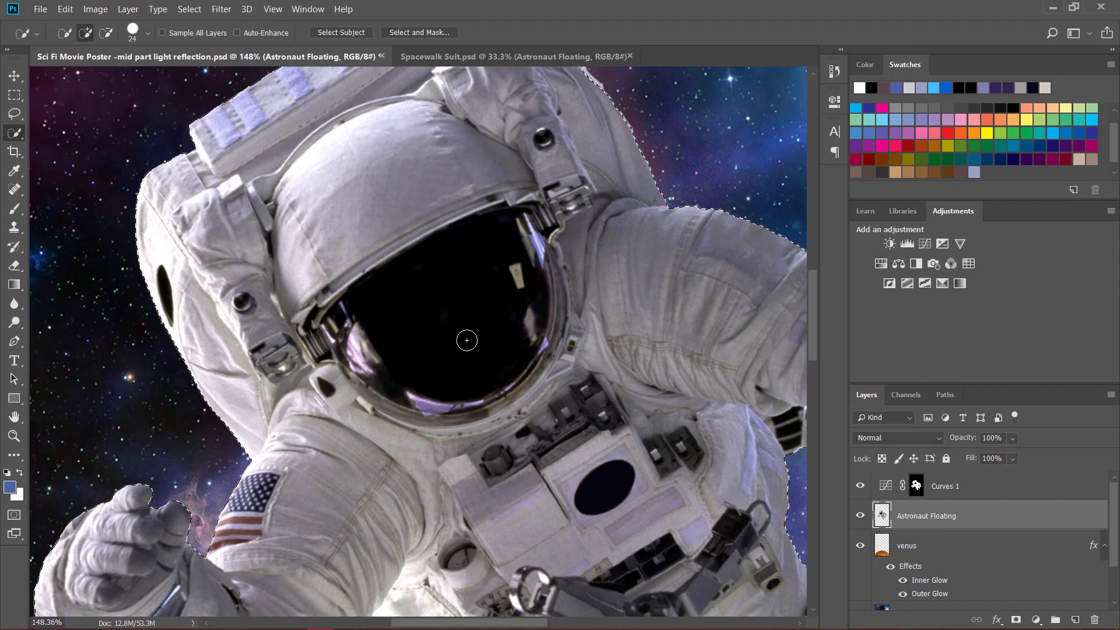
{"action": "key", "text": "alt"}
{"action": "key", "text": "ctrl+d"}
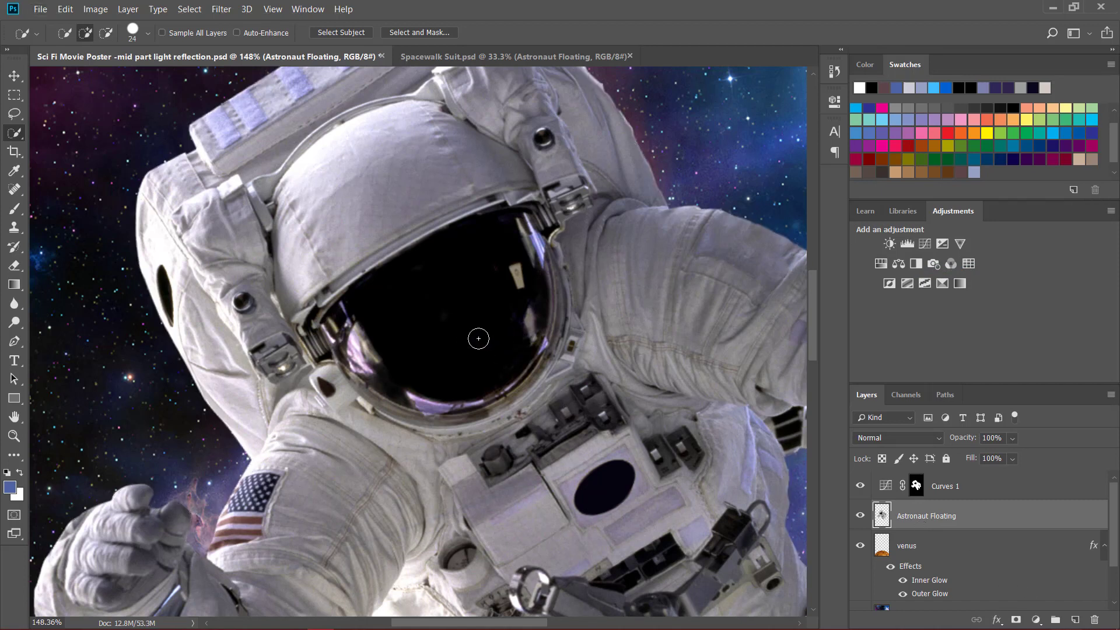
Step: Select the dark helmet visor with the Quick Selection tool and reduce its brush size to 11 px
{"action": "left_click", "coordinate": [481, 337]}
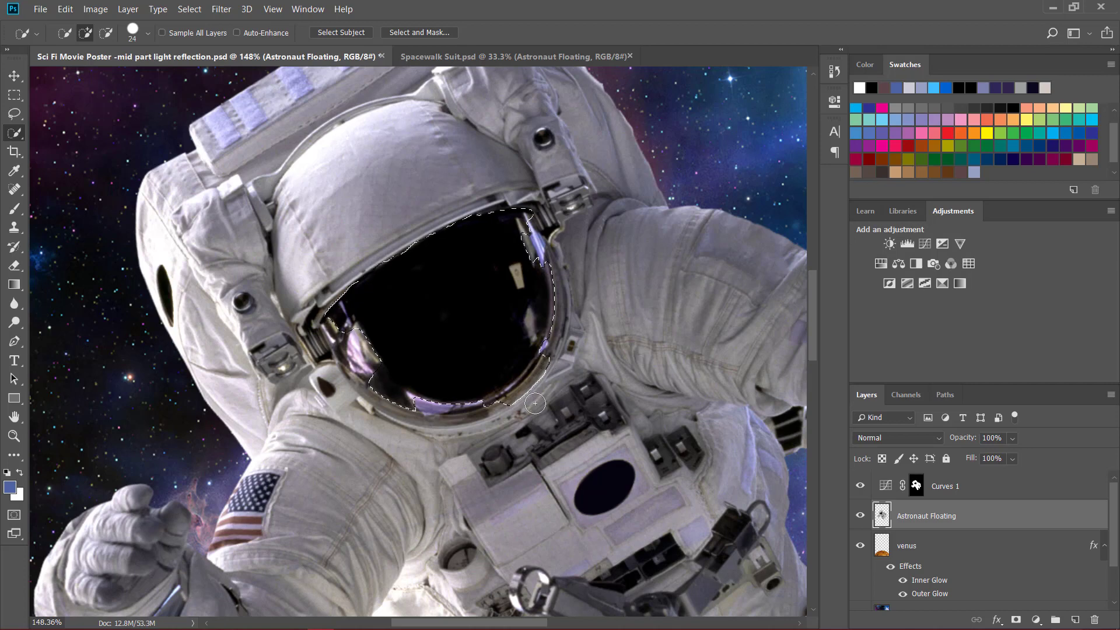
{"action": "scroll", "coordinate": [546, 362], "scroll_direction": "up", "scroll_amount": 5}
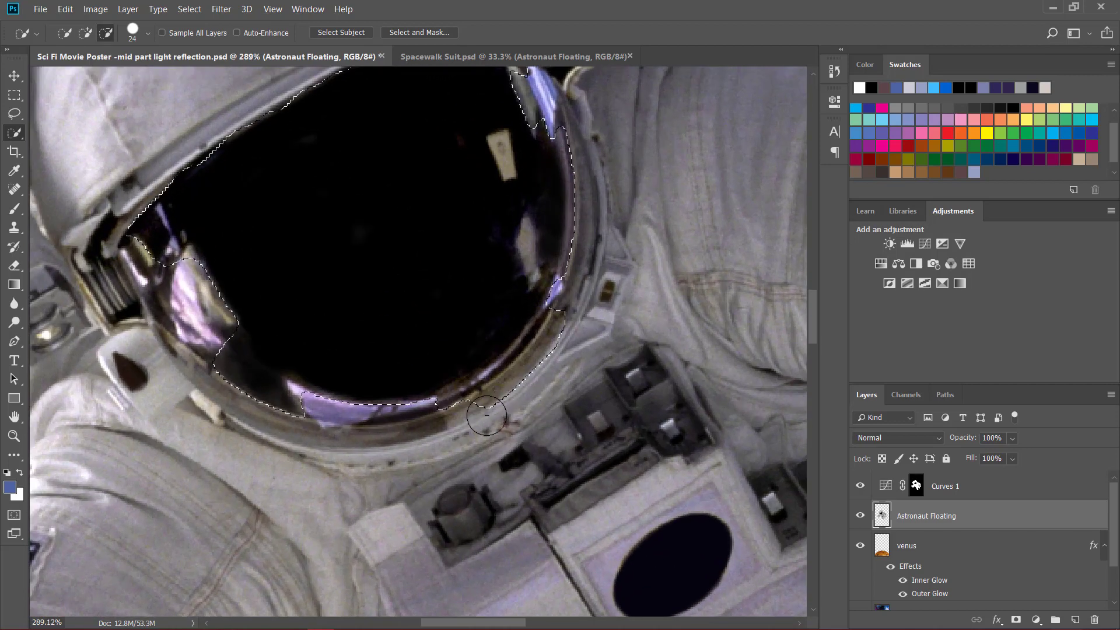
{"action": "left_click", "coordinate": [148, 33]}
{"action": "left_click_drag", "start_coordinate": [82, 78], "coordinate": [76, 74]}
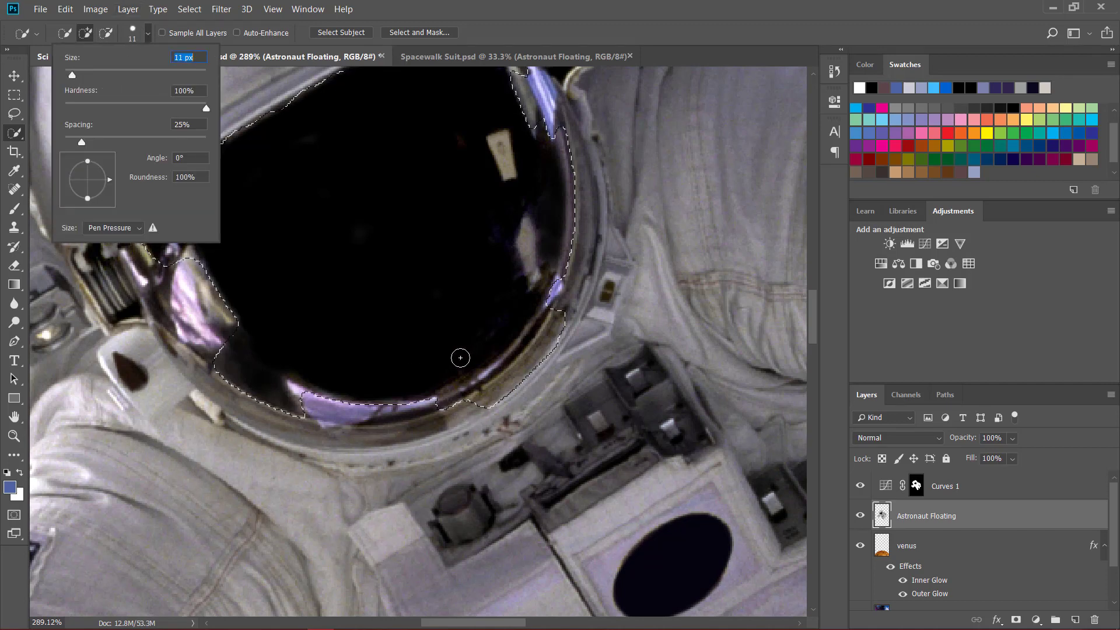
{"action": "left_click", "coordinate": [489, 398]}
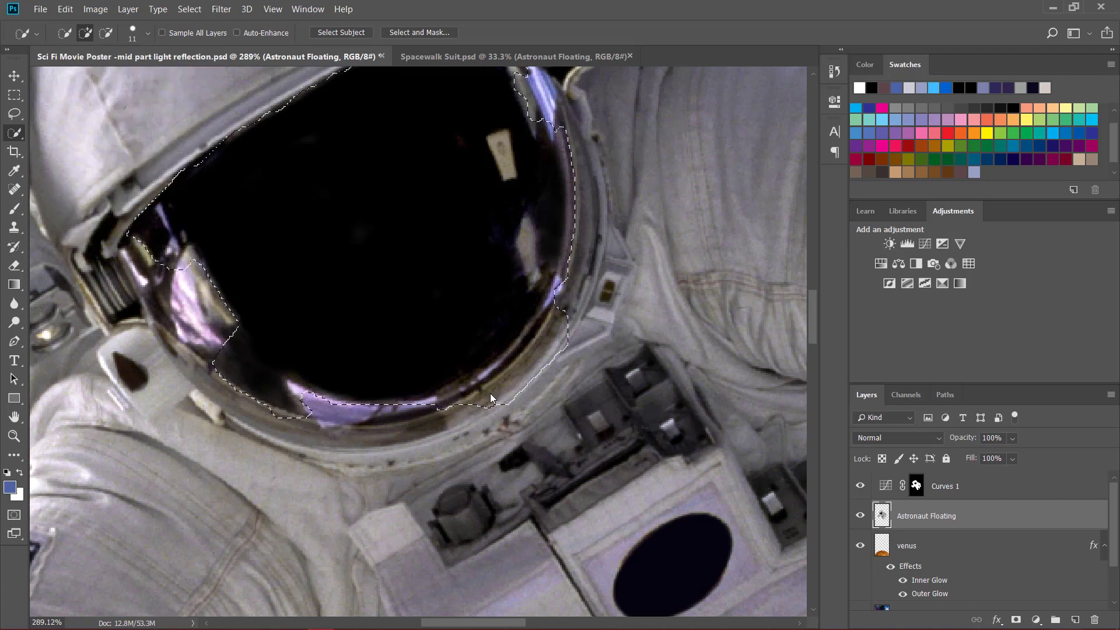
Step: Subtract the outer rim at the visor's right side from the selection and add the purple reflections along its lower and left edges
{"action": "left_click", "coordinate": [105, 33]}
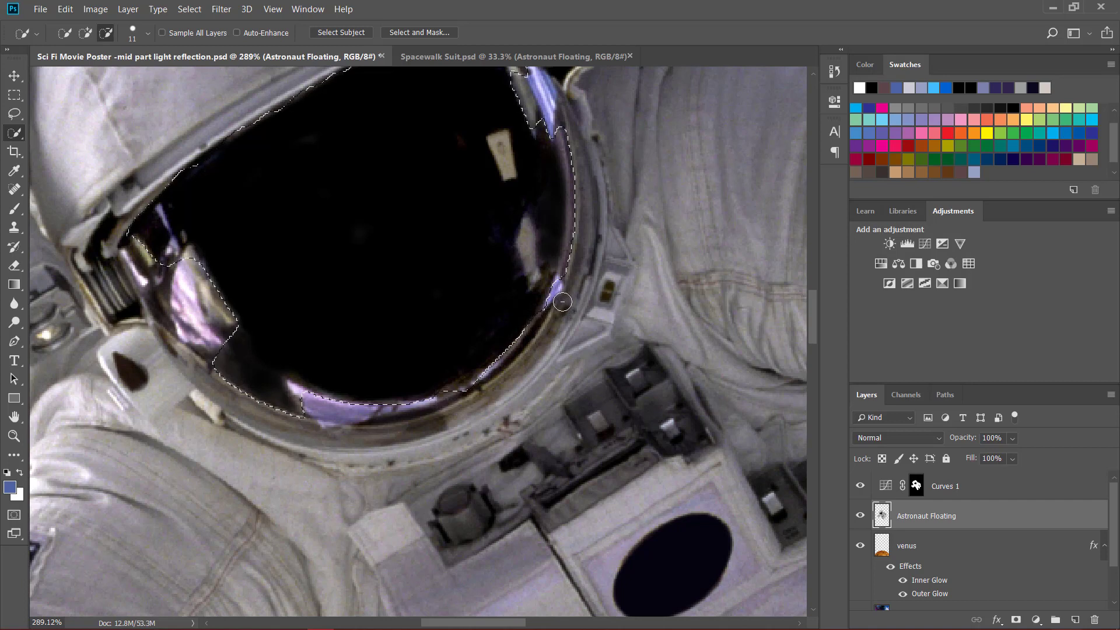
{"action": "left_click_drag", "start_coordinate": [563, 302], "coordinate": [575, 253]}
{"action": "left_click_drag", "start_coordinate": [307, 385], "coordinate": [321, 390]}
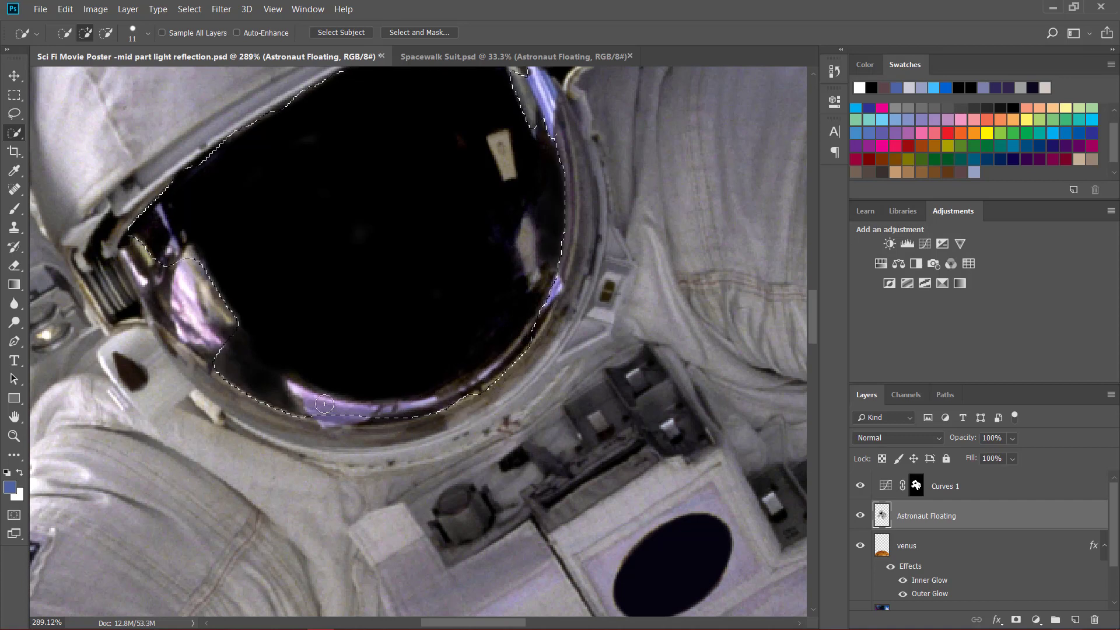
{"action": "left_click", "coordinate": [342, 426]}
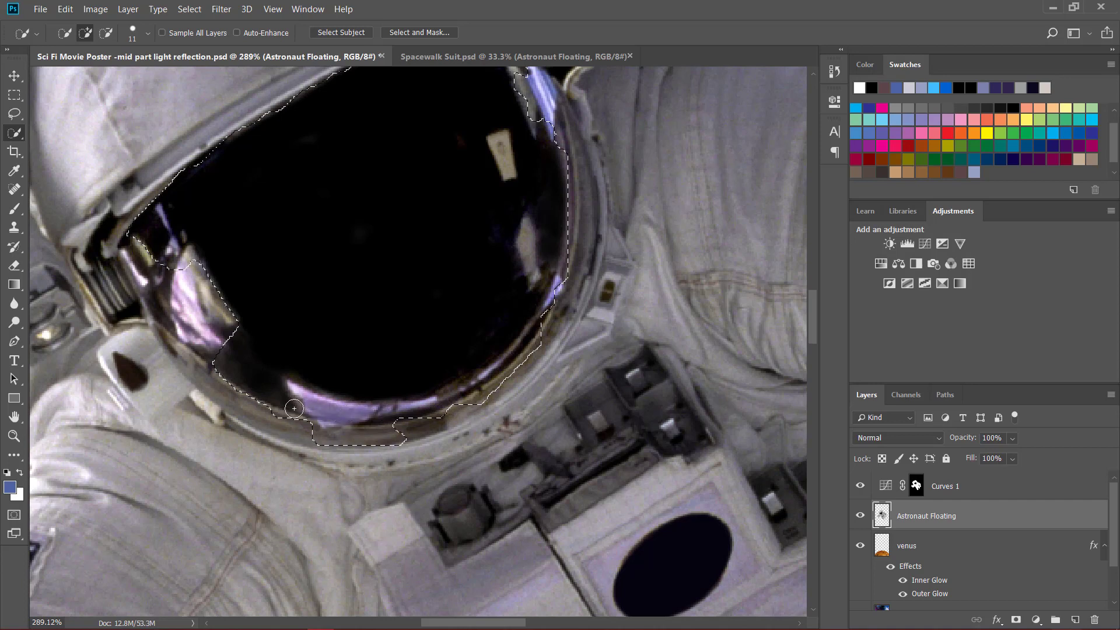
{"action": "left_click_drag", "start_coordinate": [218, 318], "coordinate": [185, 272]}
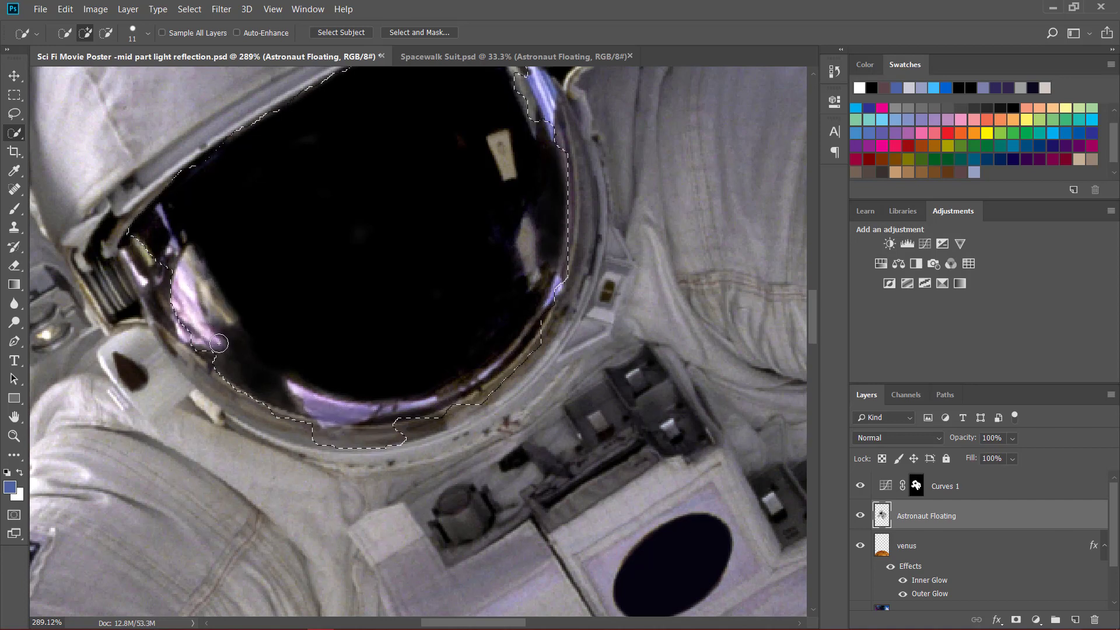
{"action": "mouse_move", "coordinate": [176, 308]}
{"action": "left_mouse_down"}
{"action": "mouse_move", "coordinate": [191, 285]}
{"action": "mouse_move", "coordinate": [92, 275]}
{"action": "mouse_move", "coordinate": [111, 225]}
{"action": "mouse_move", "coordinate": [94, 259]}
{"action": "mouse_move", "coordinate": [96, 285]}
{"action": "mouse_move", "coordinate": [100, 251]}
{"action": "mouse_move", "coordinate": [120, 304]}
{"action": "mouse_move", "coordinate": [127, 266]}
{"action": "left_mouse_up"}
Step: Subtract the metal rim below the visor from the selection so its lower edge follows the glass
{"action": "key", "text": "alt"}
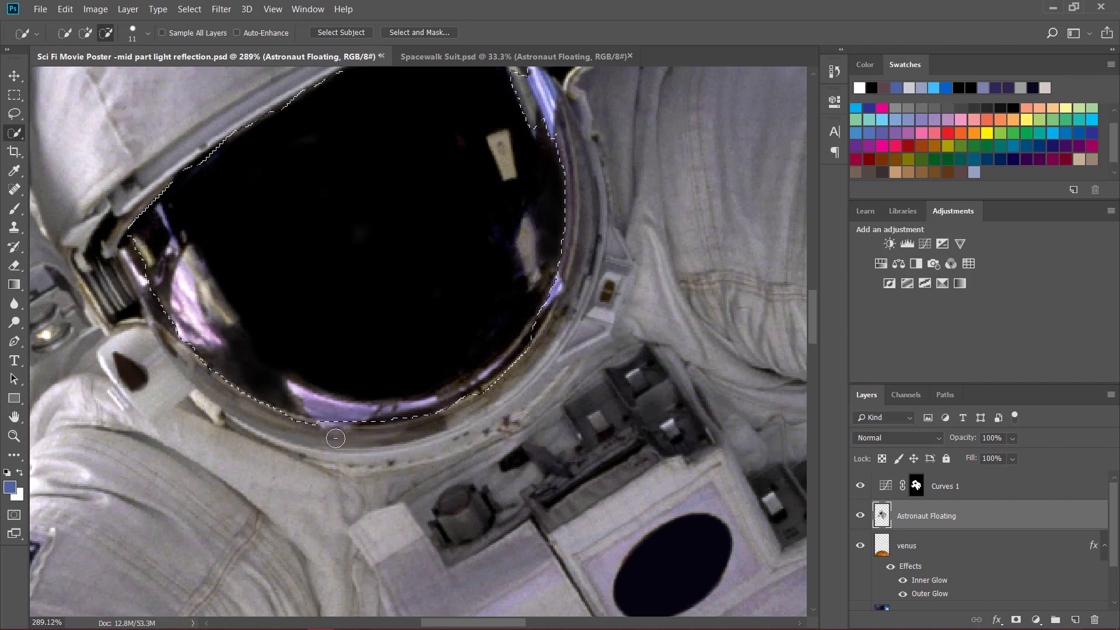
{"action": "mouse_move", "coordinate": [529, 398]}
{"action": "left_mouse_down"}
{"action": "mouse_move", "coordinate": [584, 340]}
{"action": "mouse_move", "coordinate": [552, 335]}
{"action": "mouse_move", "coordinate": [495, 404]}
{"action": "mouse_move", "coordinate": [457, 428]}
{"action": "mouse_move", "coordinate": [545, 346]}
{"action": "left_mouse_up"}
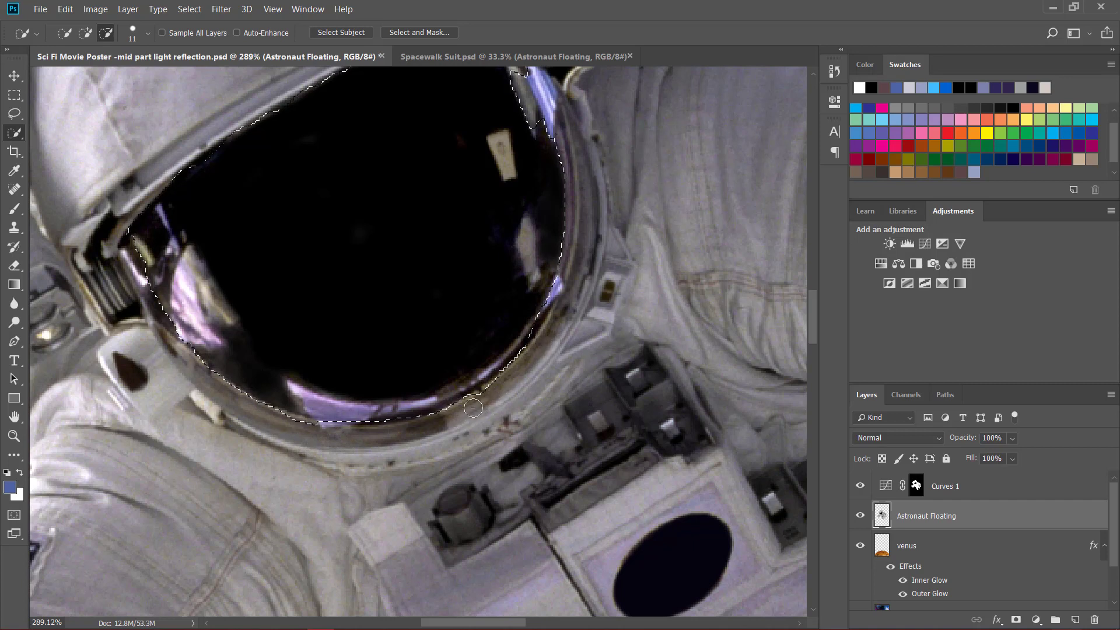
{"action": "left_click_drag", "start_coordinate": [449, 416], "coordinate": [530, 370]}
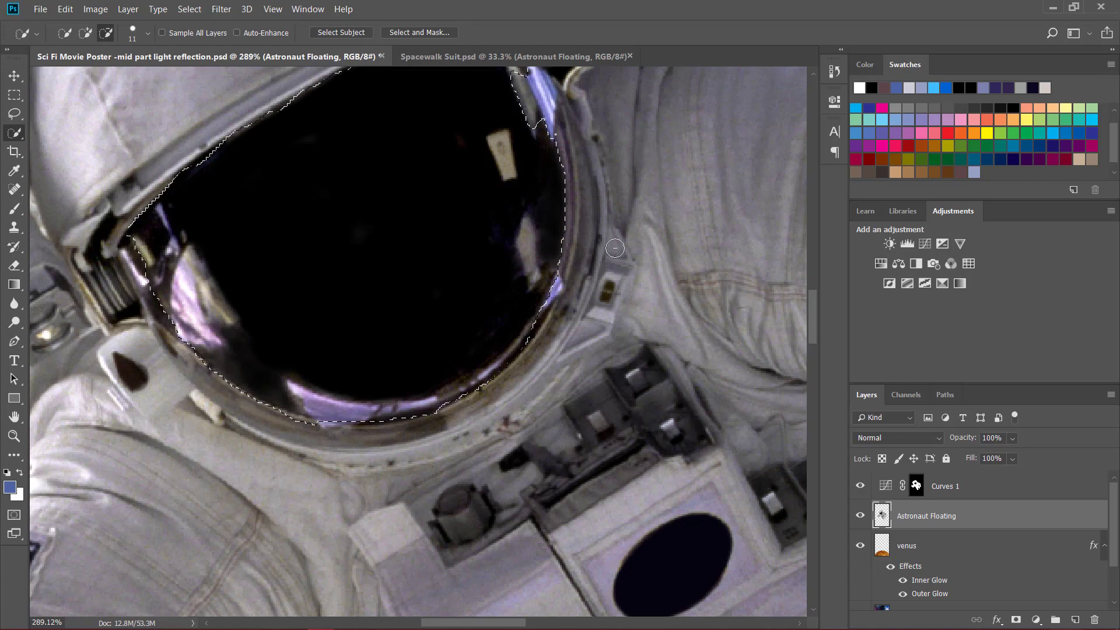
Step: Add the visor's upper-right reflection and upper edge to the selection, and subtract the helmet area caught above the rim
{"action": "scroll", "coordinate": [608, 254], "scroll_direction": "up", "scroll_amount": 5}
{"action": "scroll", "coordinate": [615, 247], "scroll_direction": "up", "scroll_amount": 1}
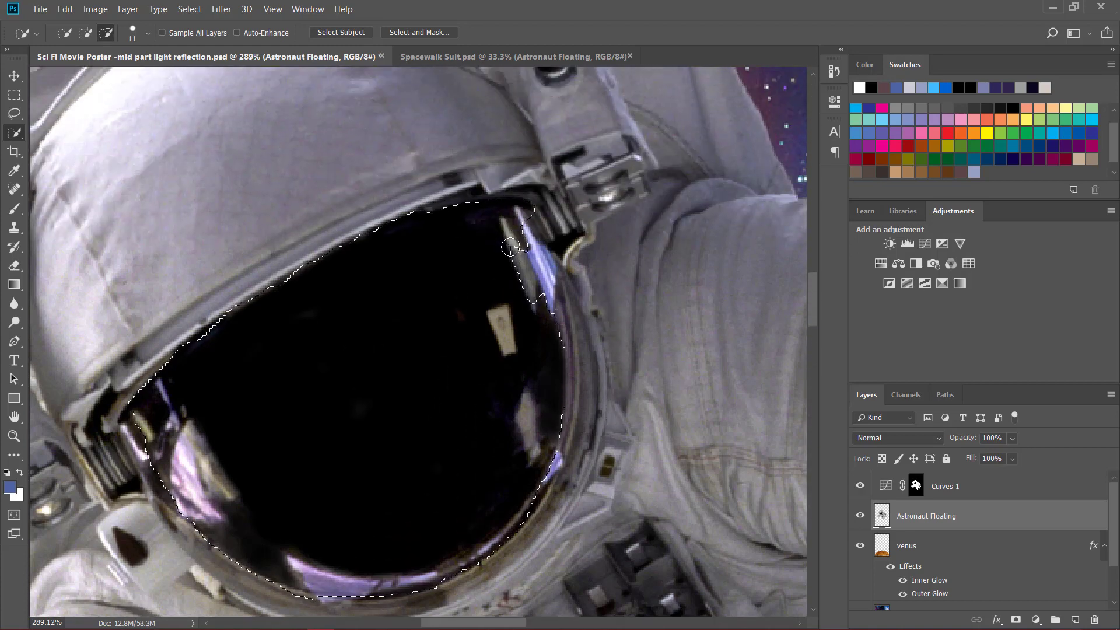
{"action": "key", "text": "alt"}
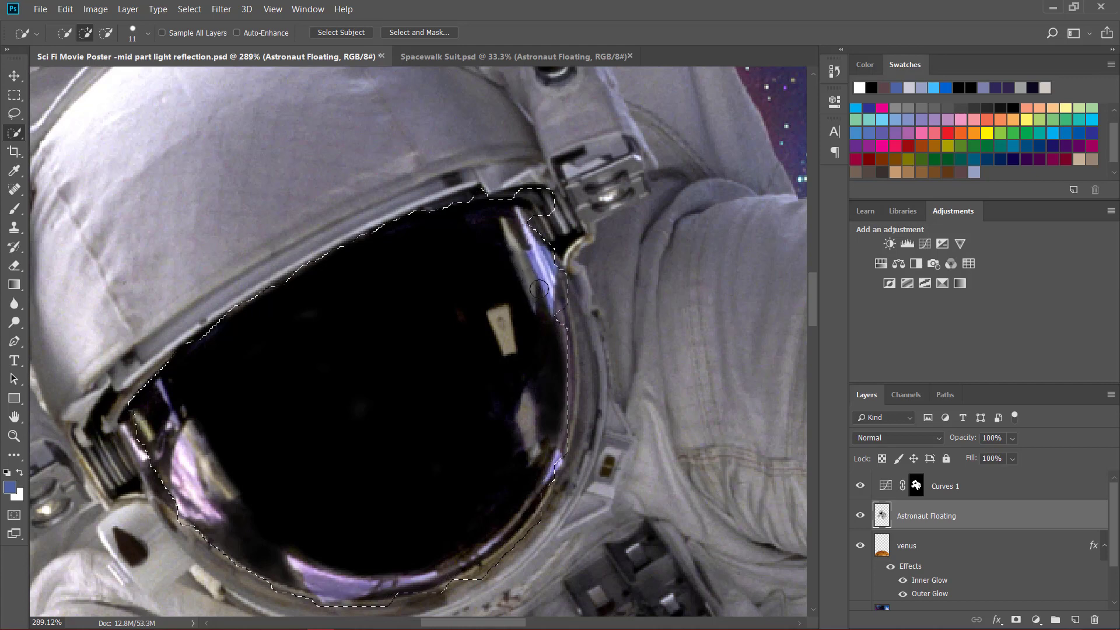
{"action": "left_click_drag", "start_coordinate": [540, 290], "coordinate": [544, 299]}
{"action": "key", "text": "alt"}
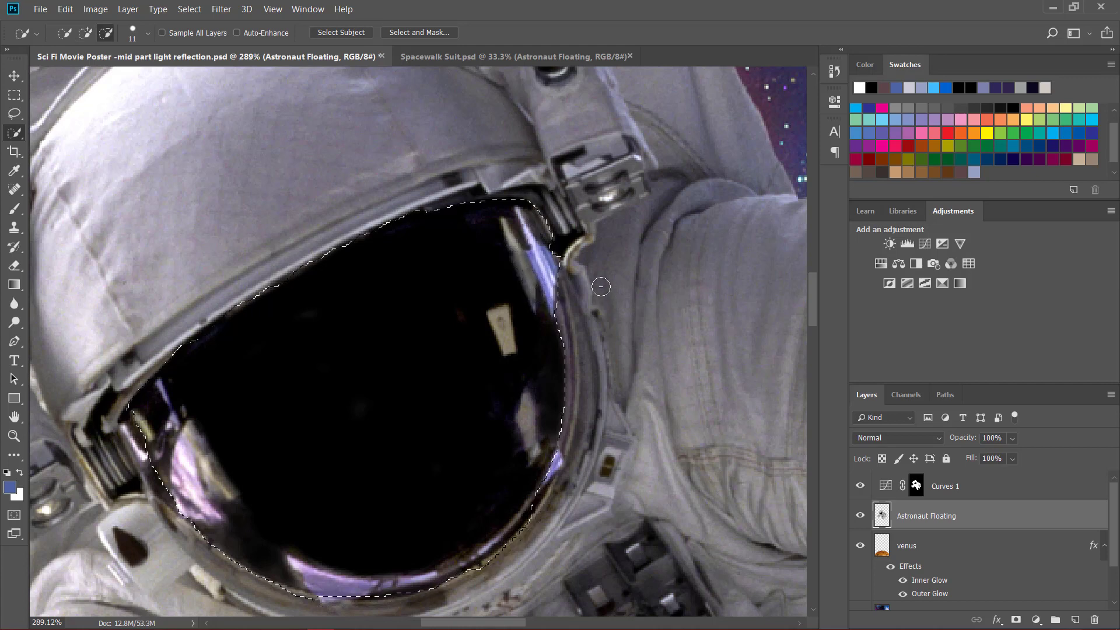
{"action": "left_click", "coordinate": [553, 250]}
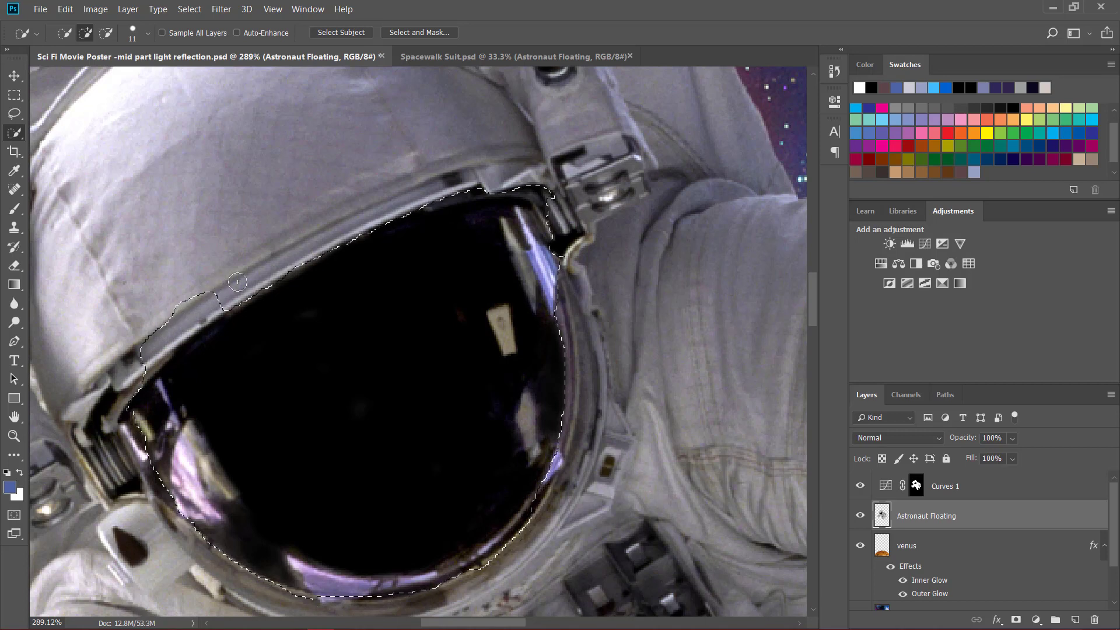
{"action": "left_click", "coordinate": [106, 33]}
{"action": "left_click_drag", "start_coordinate": [174, 330], "coordinate": [147, 346]}
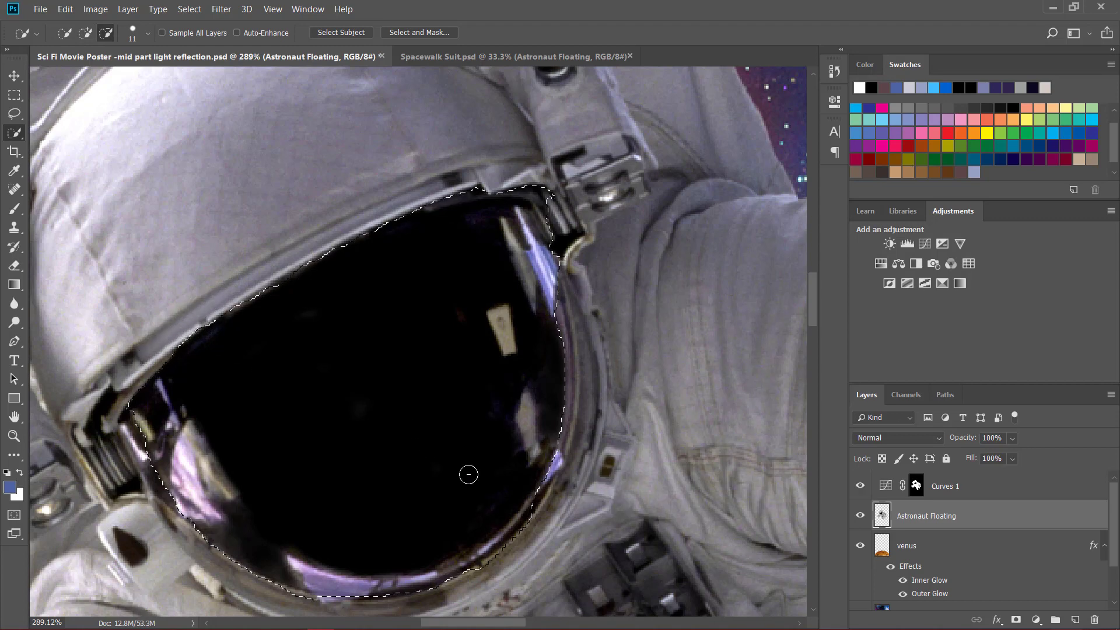
Step: Add a layer mask to the Astronaut Floating layer from the visor selection and invert the mask to hide only the visor
{"action": "scroll", "coordinate": [483, 474], "scroll_direction": "down", "scroll_amount": 3}
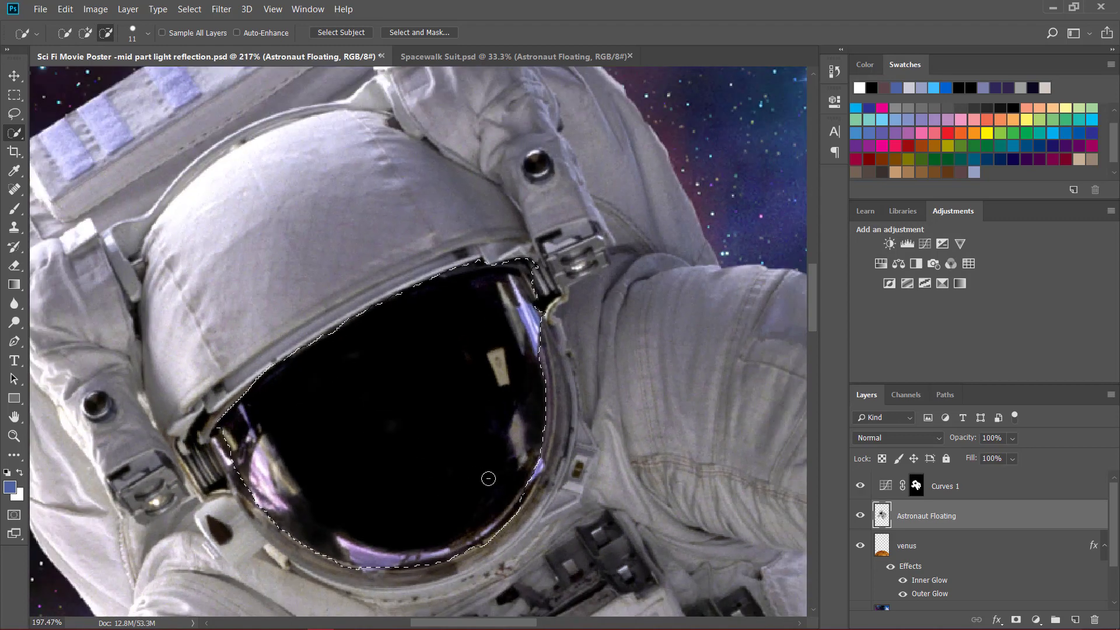
{"action": "scroll", "coordinate": [488, 479], "scroll_direction": "down", "scroll_amount": 2}
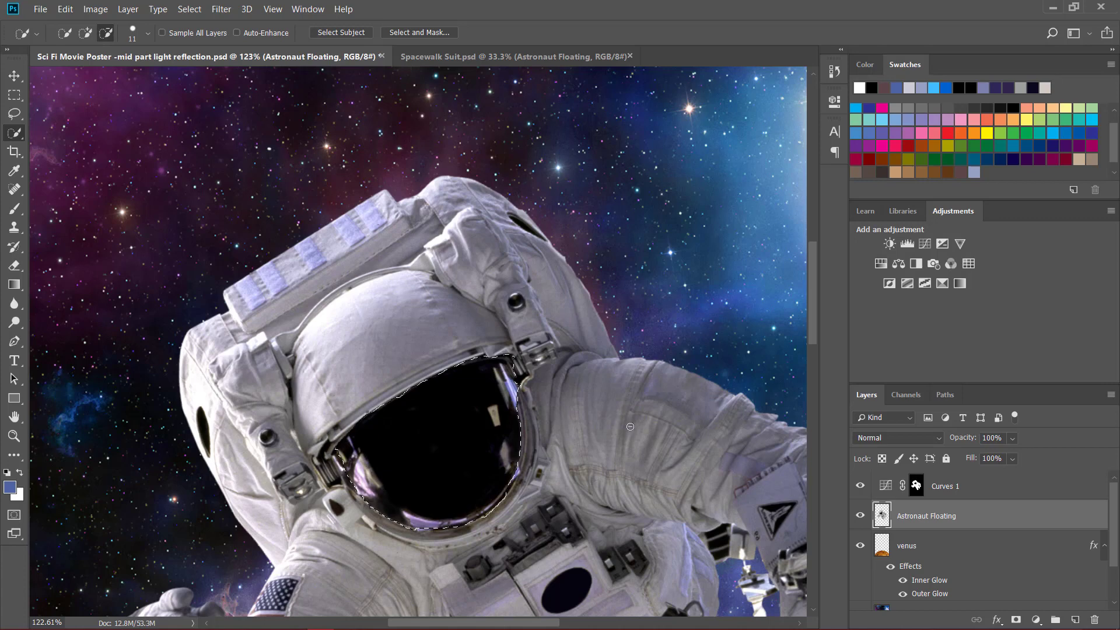
{"action": "scroll", "coordinate": [631, 439], "scroll_direction": "down", "scroll_amount": 2}
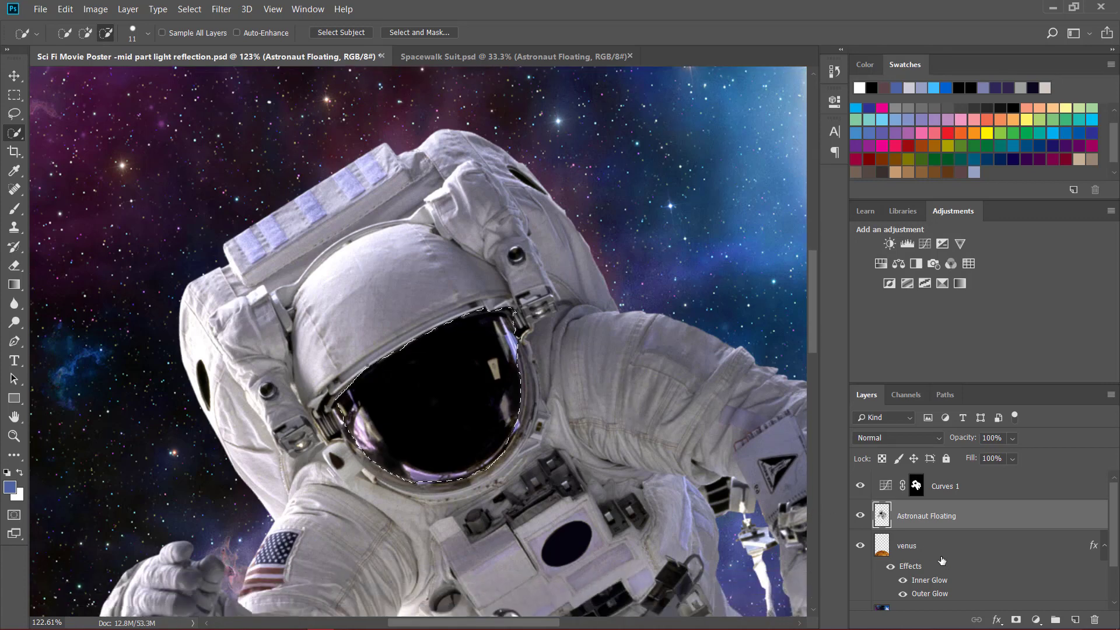
{"action": "left_click", "coordinate": [1016, 619]}
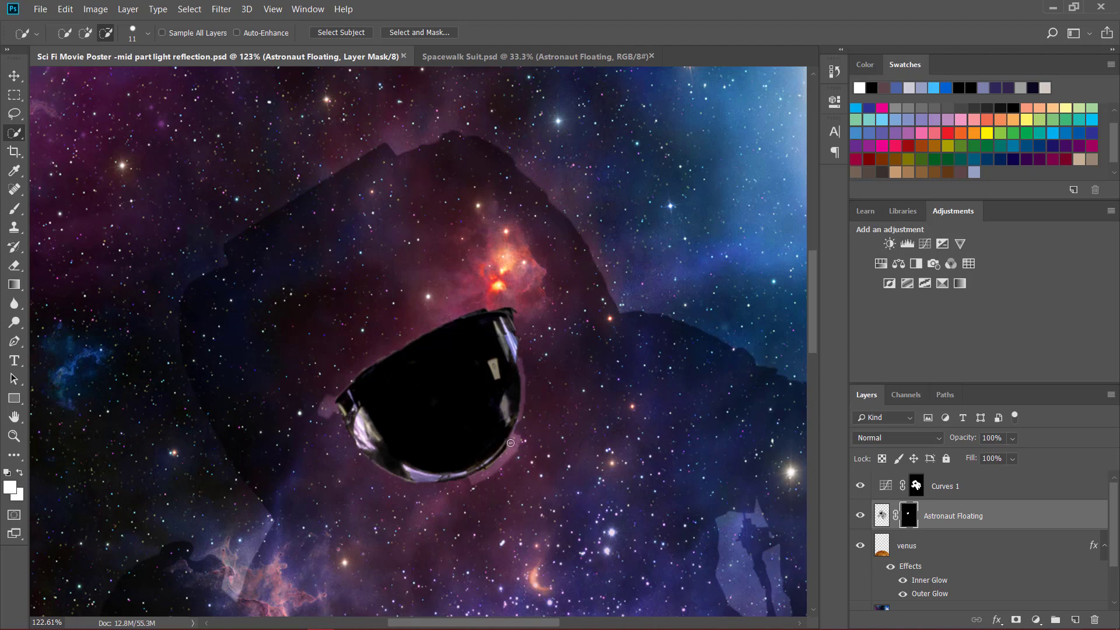
{"action": "scroll", "coordinate": [511, 443], "scroll_direction": "down", "scroll_amount": 4}
{"action": "scroll", "coordinate": [510, 445], "scroll_direction": "down", "scroll_amount": 1}
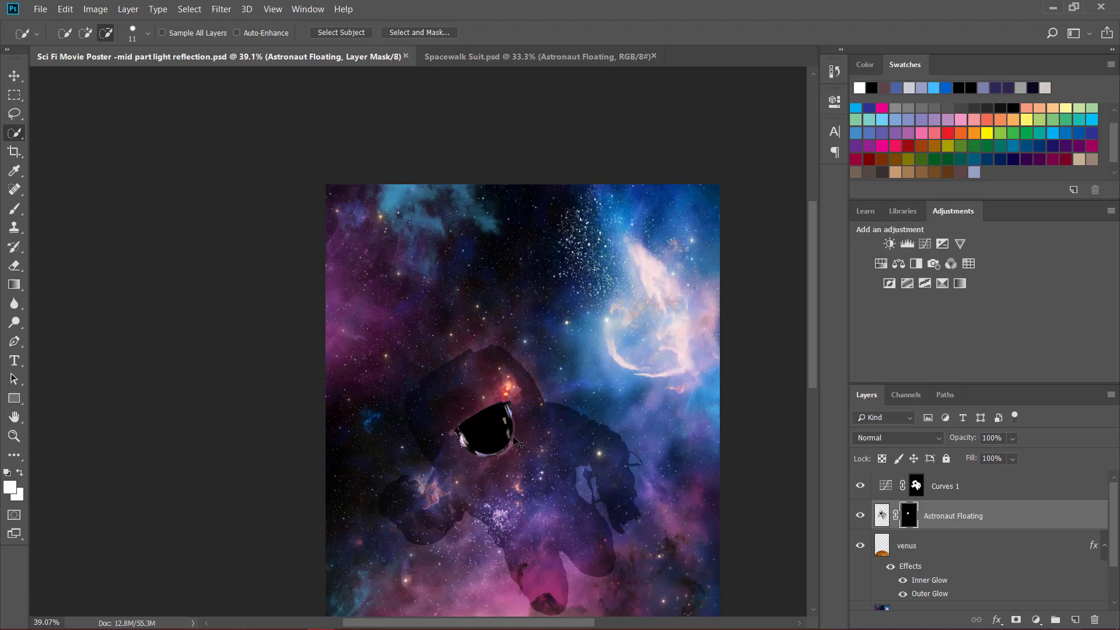
{"action": "key", "text": "ctrl+i"}
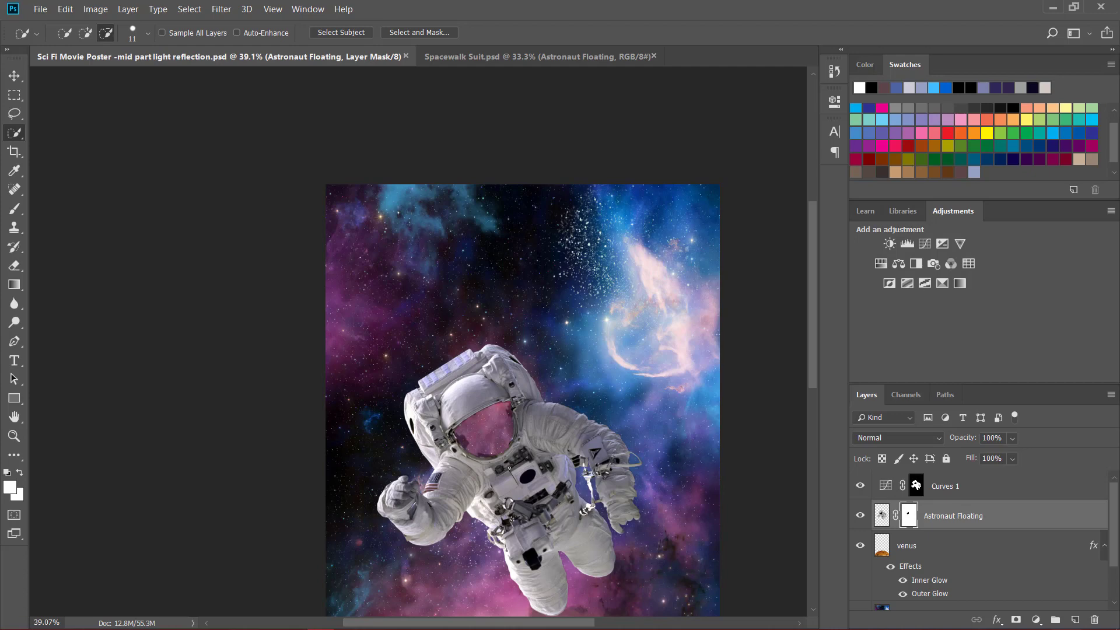
Step: Invert the Astronaut Floating layer mask and invert it back to compare the two versions
{"action": "scroll", "coordinate": [504, 462], "scroll_direction": "up", "scroll_amount": 15}
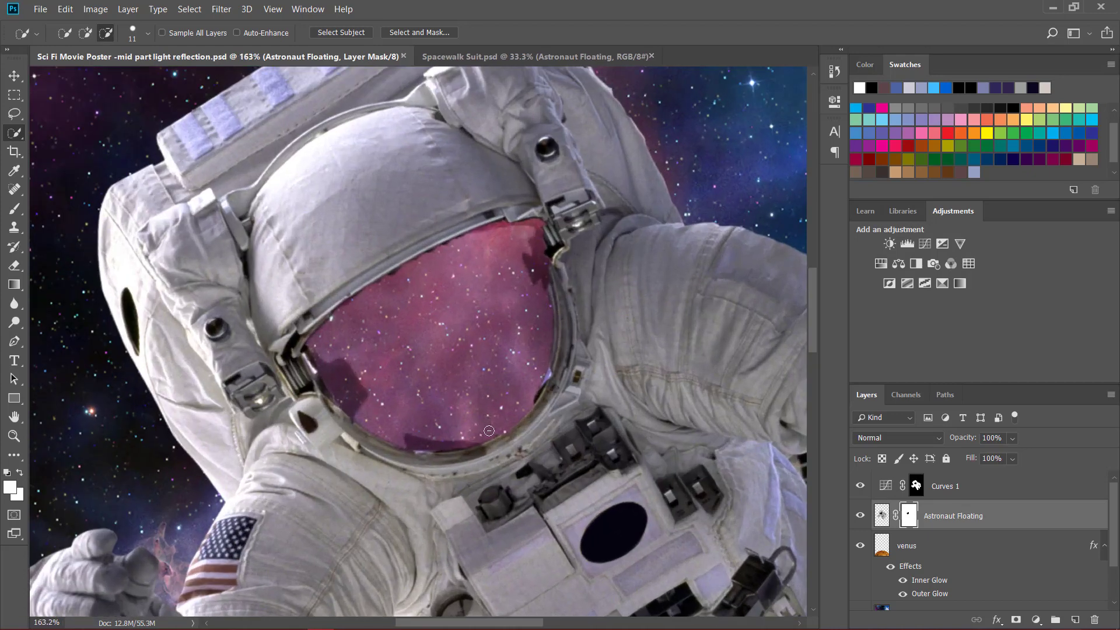
{"action": "scroll", "coordinate": [489, 430], "scroll_direction": "down", "scroll_amount": 5}
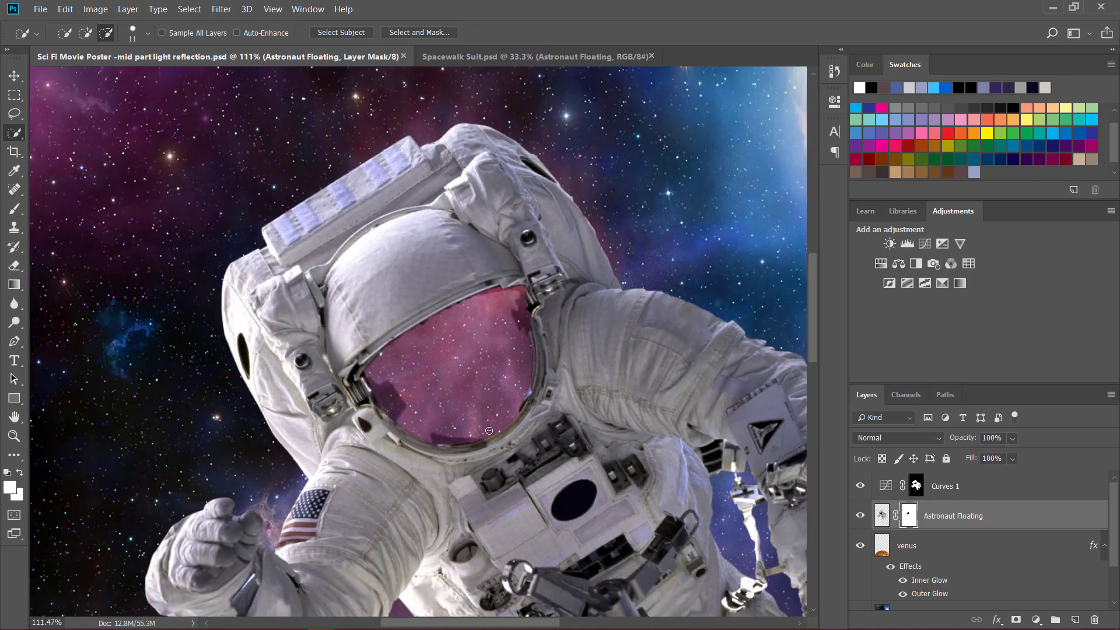
{"action": "scroll", "coordinate": [486, 415], "scroll_direction": "down", "scroll_amount": 6}
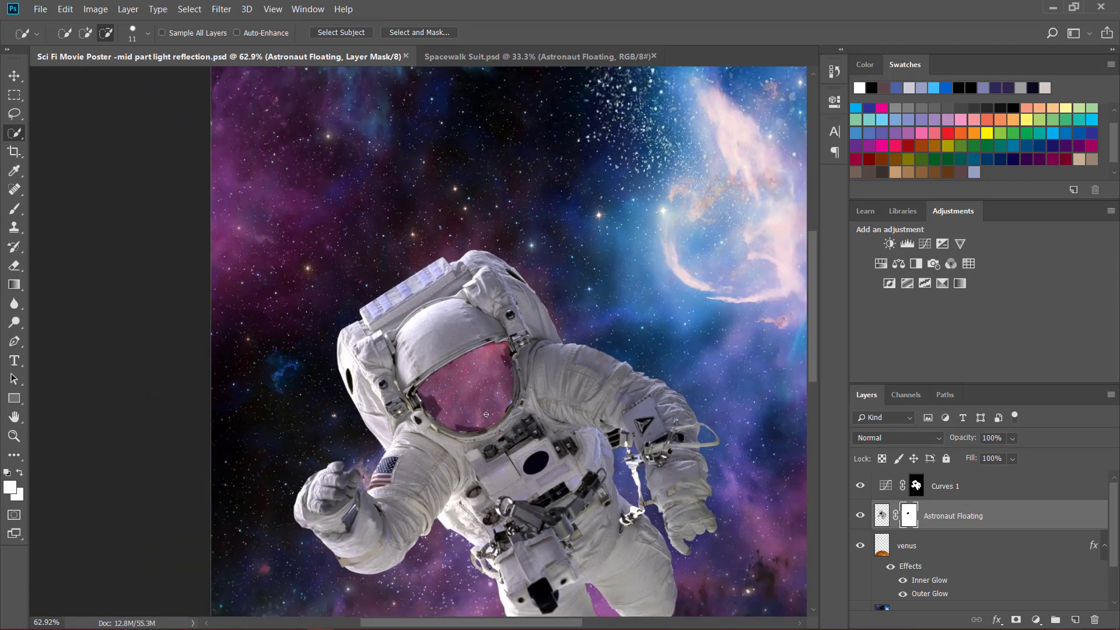
{"action": "scroll", "coordinate": [486, 414], "scroll_direction": "down", "scroll_amount": 3}
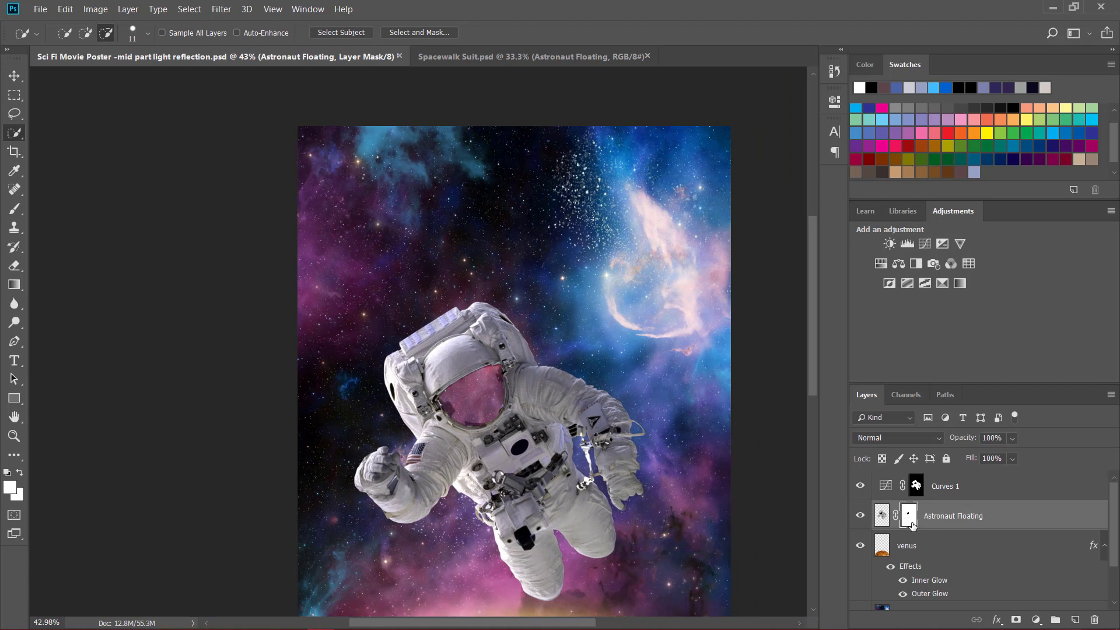
{"action": "key", "text": "ctrl+i"}
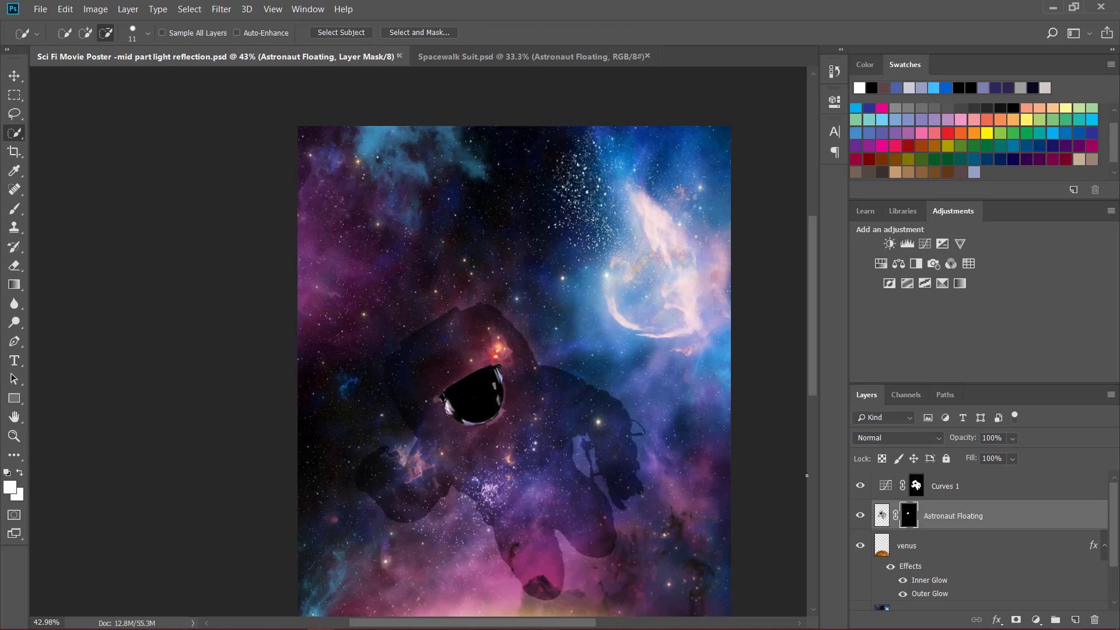
{"action": "key", "text": "ctrl+i"}
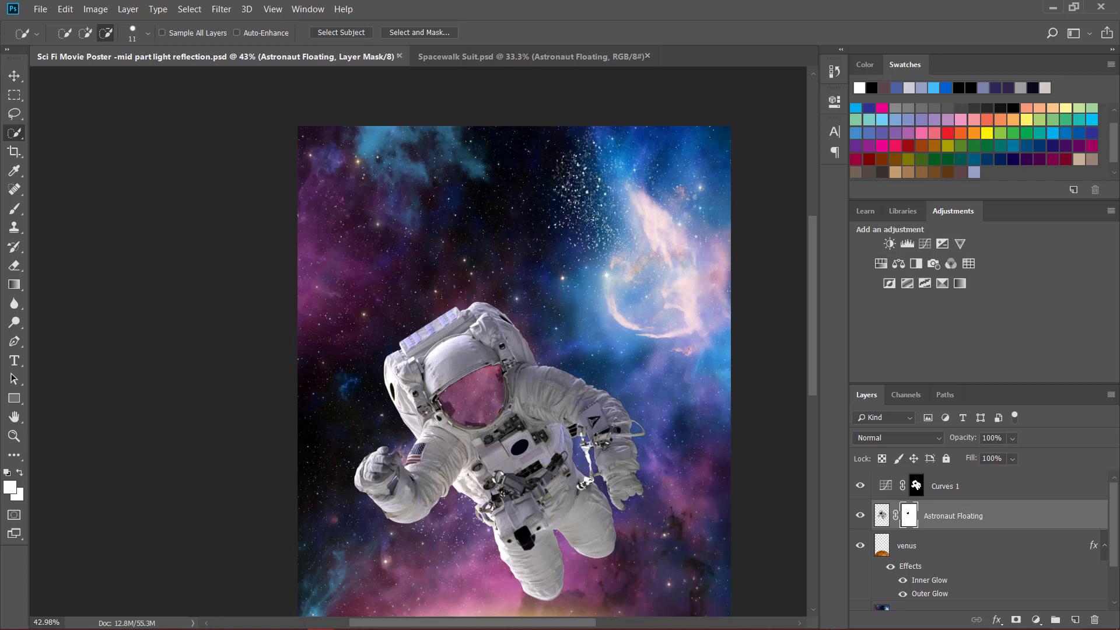
{"action": "left_click", "coordinate": [776, 619]}
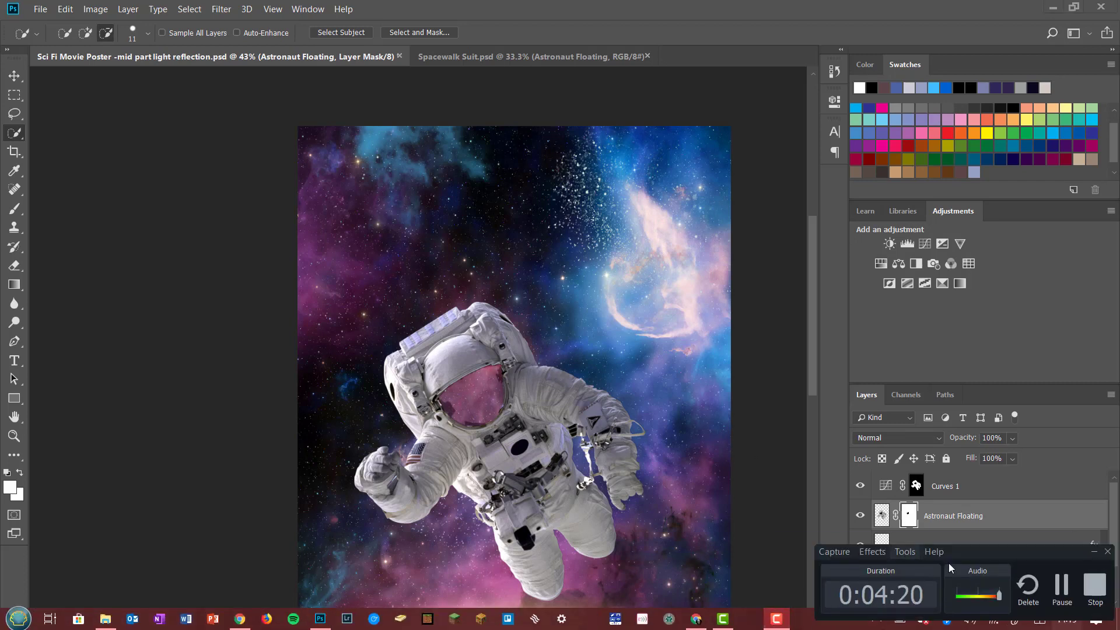